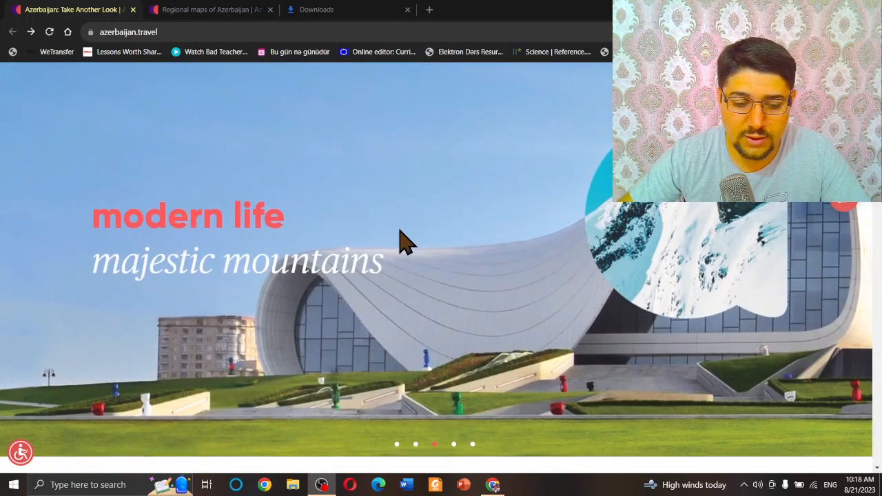
scroll(386, 221, down, 4)
scroll(445, 238, down, 4)
scroll(454, 207, down, 4)
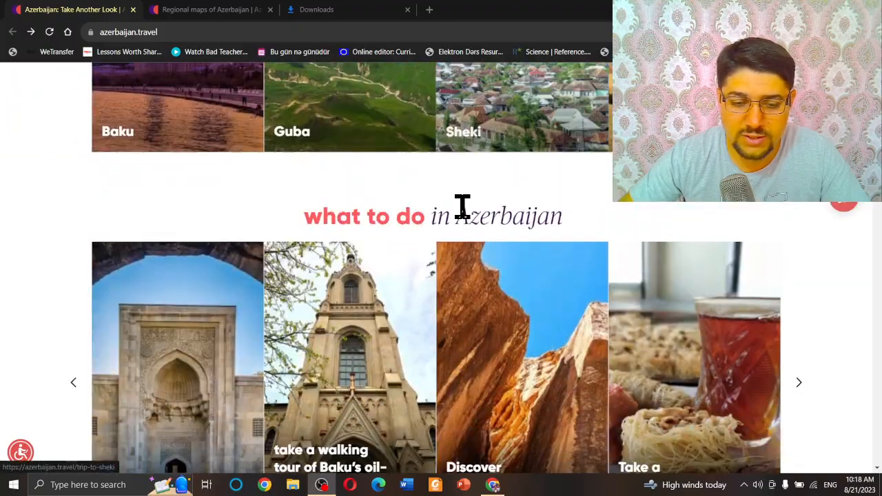
scroll(462, 207, down, 4)
scroll(471, 201, down, 3)
scroll(470, 201, down, 3)
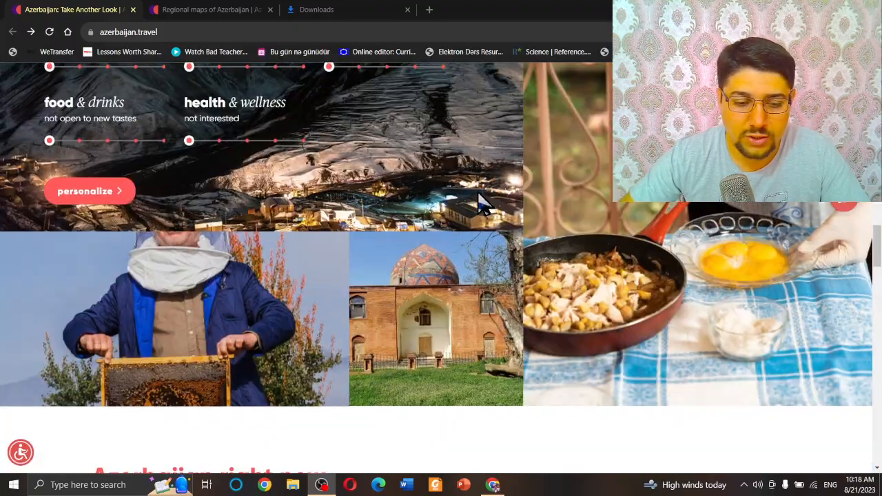
scroll(482, 193, up, 3)
scroll(491, 184, up, 5)
scroll(491, 183, up, 5)
scroll(490, 184, up, 5)
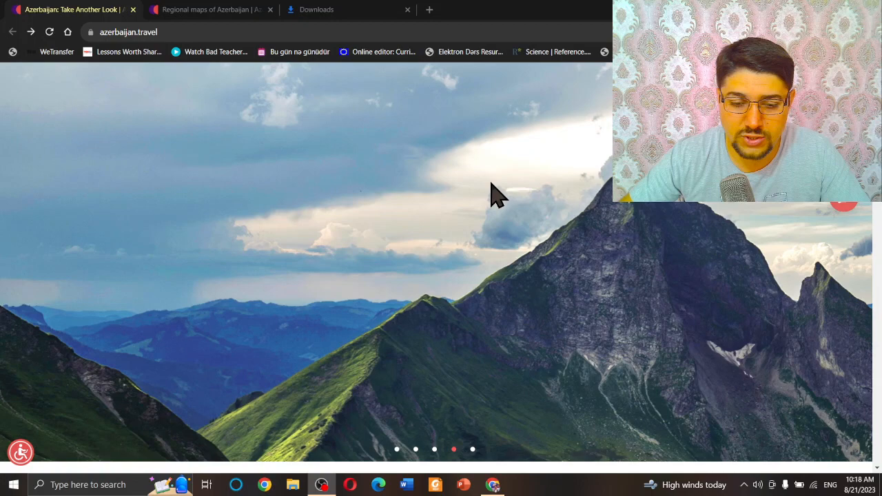
scroll(493, 186, up, 4)
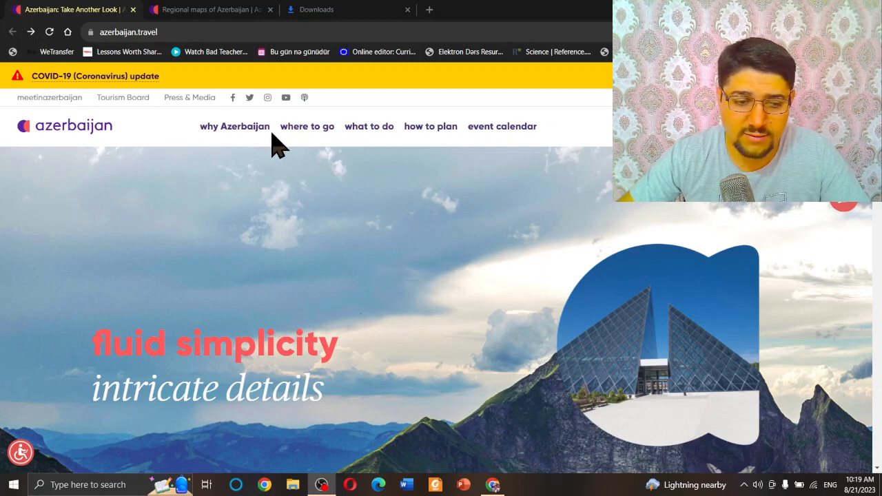
Switch to the regional maps of Azerbaijan page on azerbaijan.travel
click(211, 9)
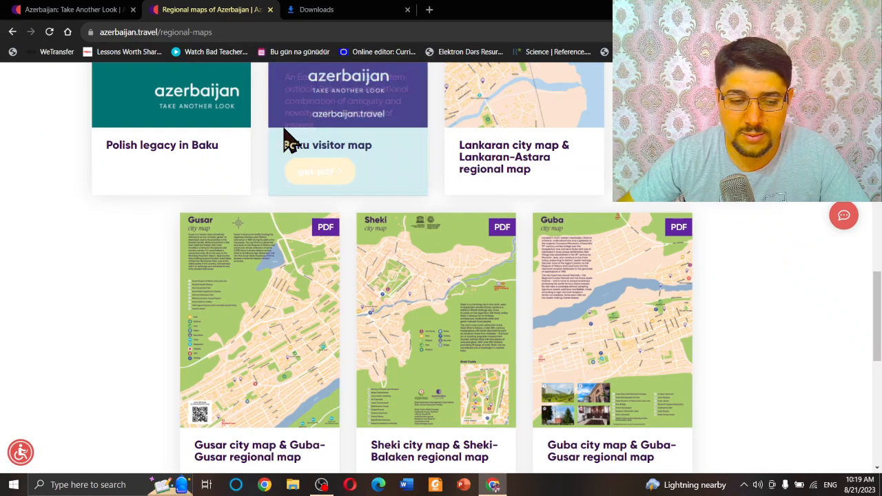
scroll(341, 195, up, 5)
scroll(341, 195, up, 3)
scroll(341, 195, up, 4)
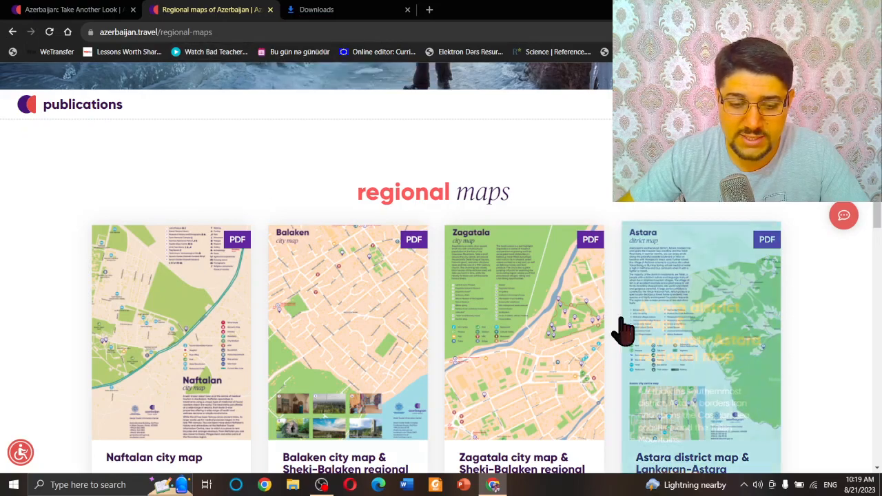
scroll(351, 266, down, 3)
scroll(407, 265, down, 1)
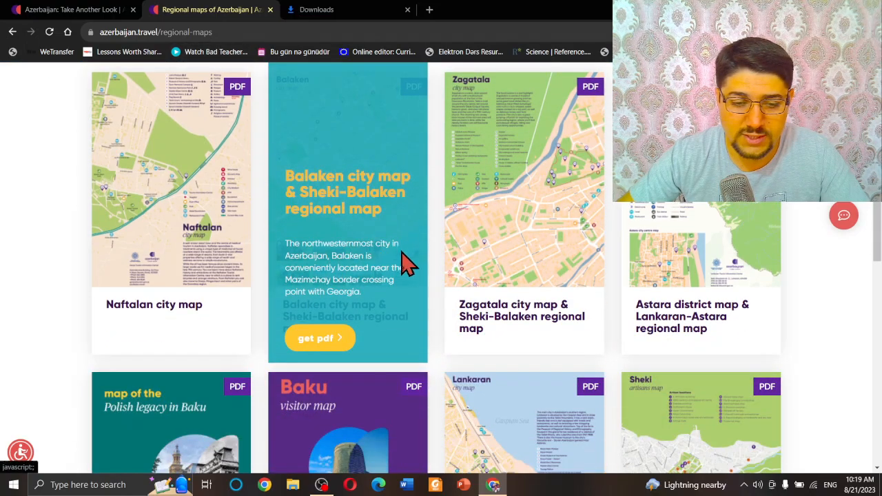
scroll(413, 266, up, 4)
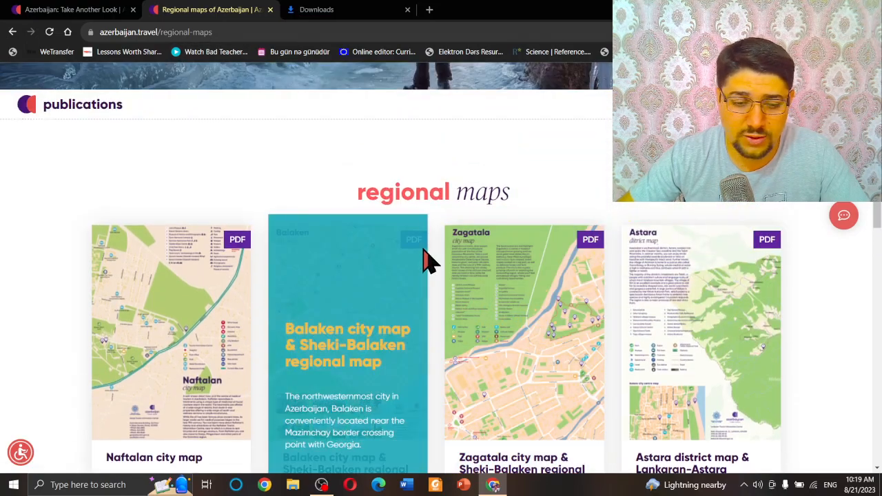
scroll(427, 261, down, 1)
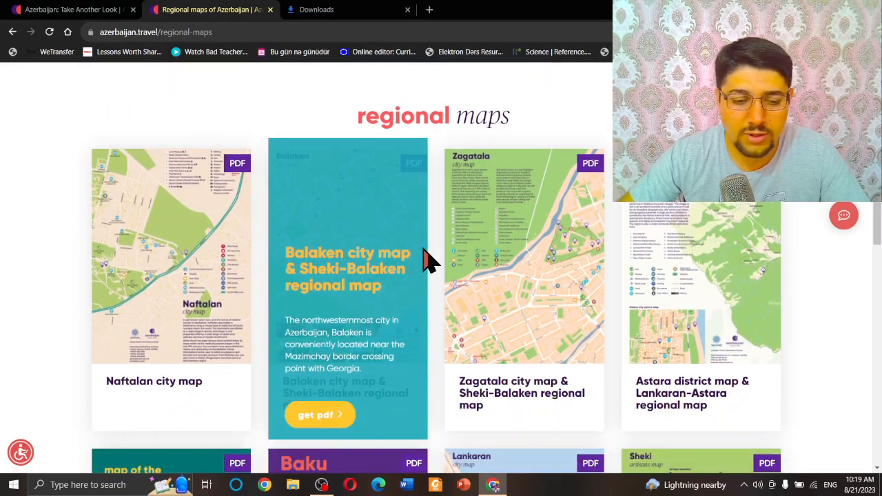
scroll(816, 266, down, 2)
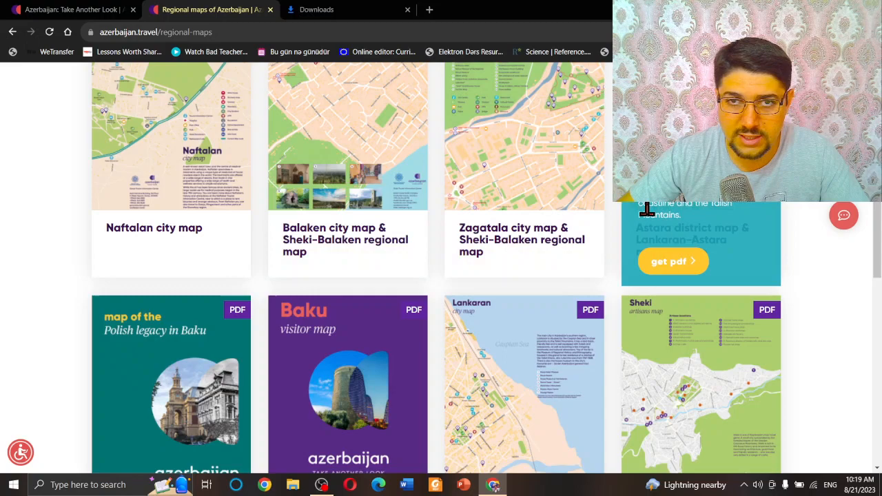
scroll(395, 209, down, 3)
scroll(400, 203, down, 1)
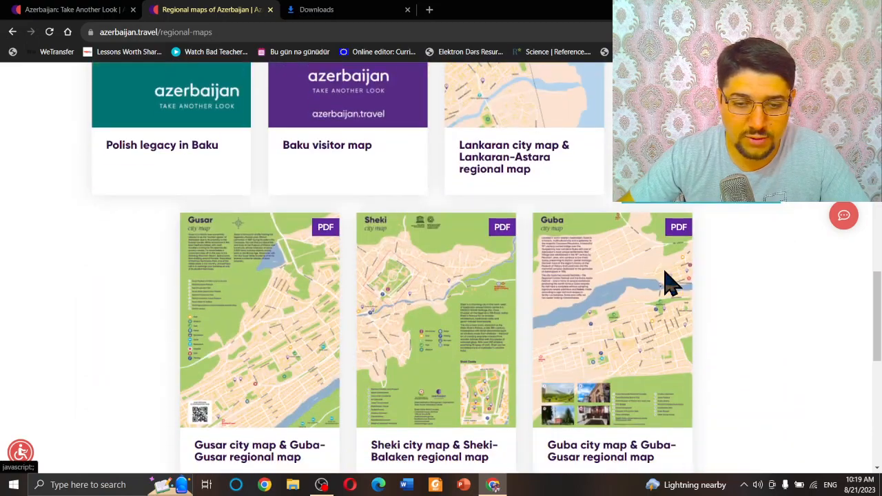
scroll(607, 174, down, 1)
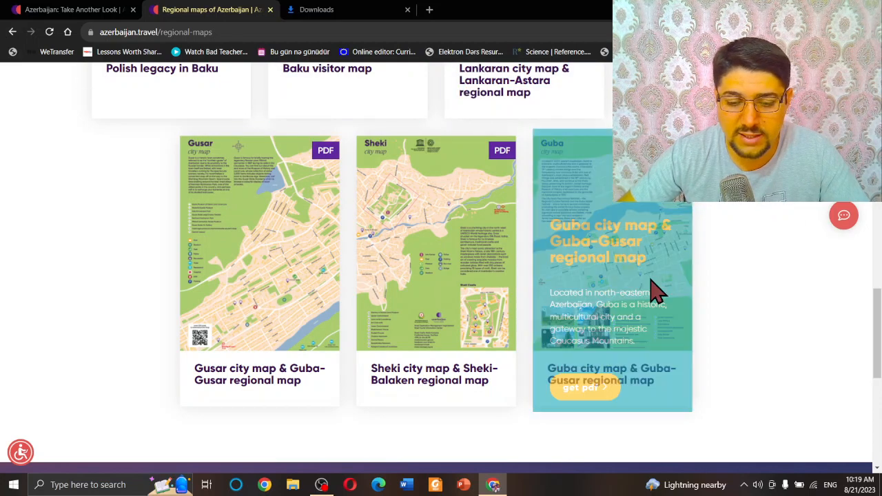
mouse_move(612, 320)
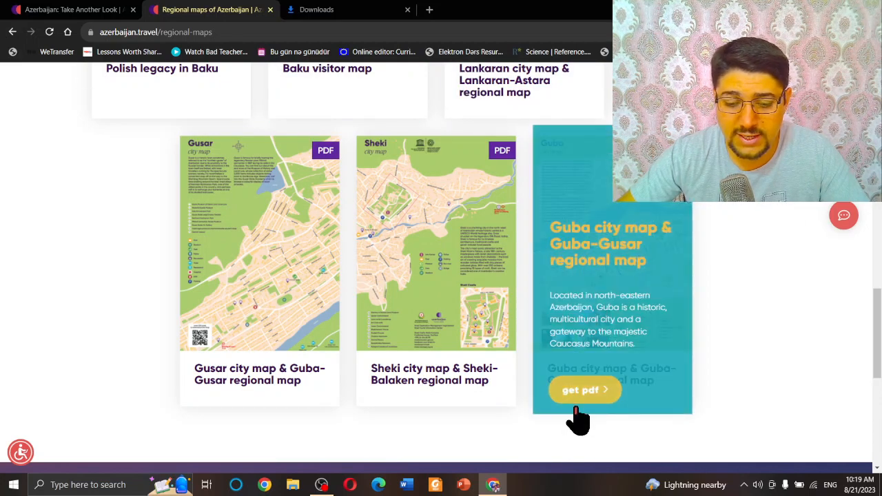
Download the Guba city and regional map PDF and open it in Foxit from Downloads
click(584, 390)
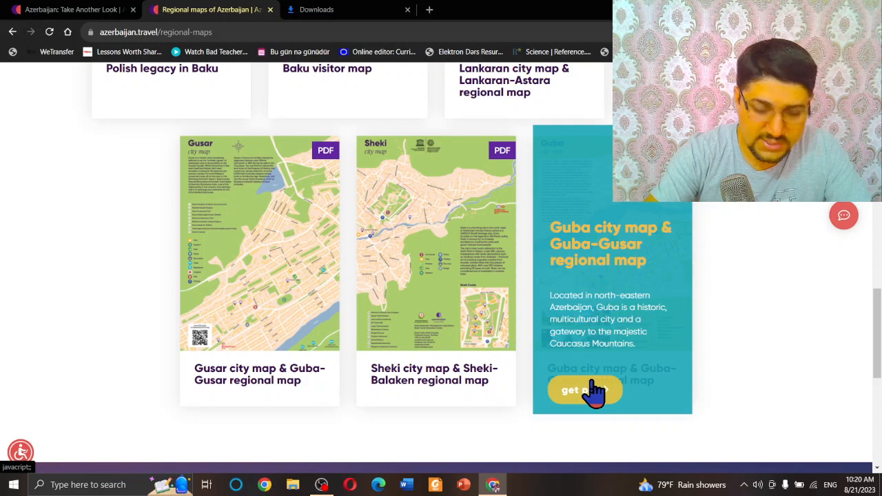
click(594, 392)
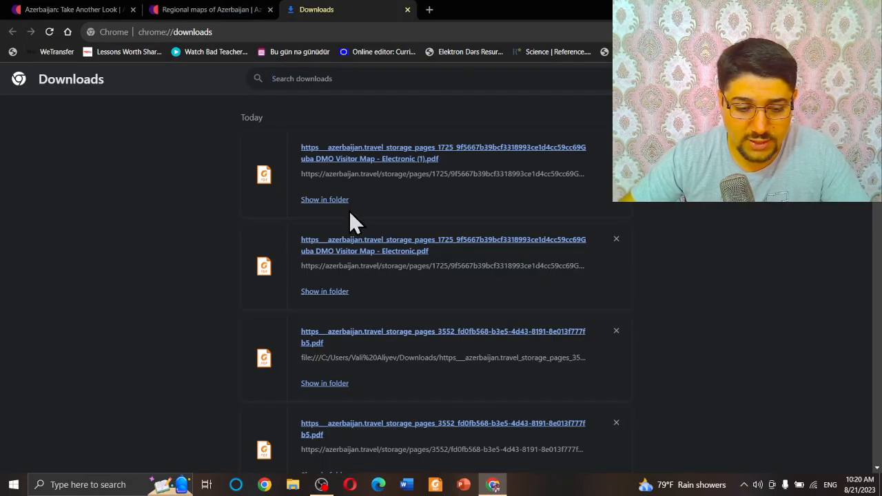
click(325, 200)
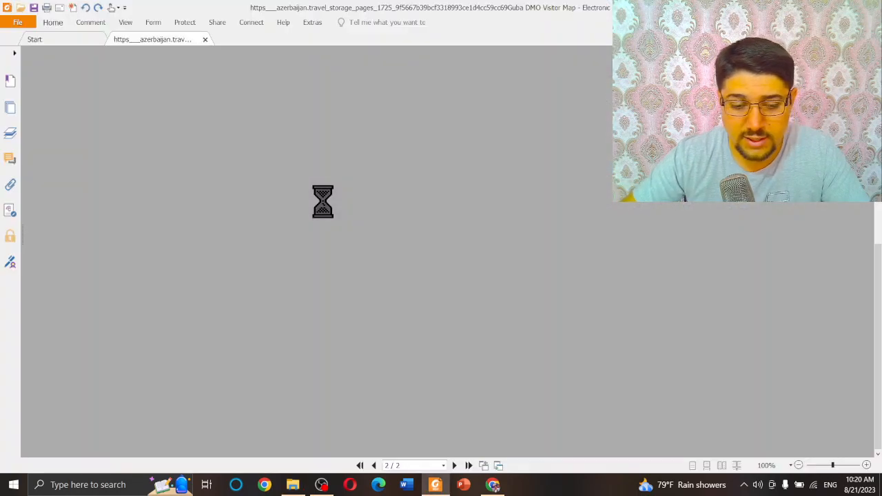
scroll(331, 188, up, 5)
scroll(413, 242, up, 5)
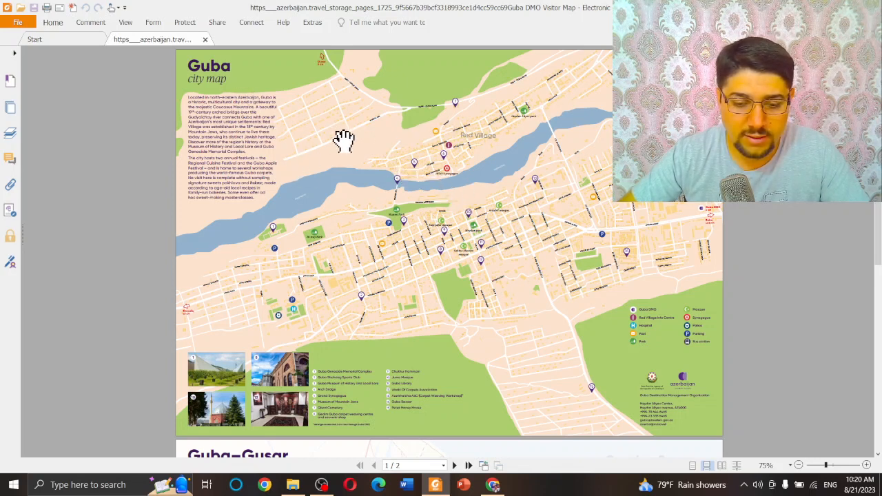
scroll(490, 247, up, 1)
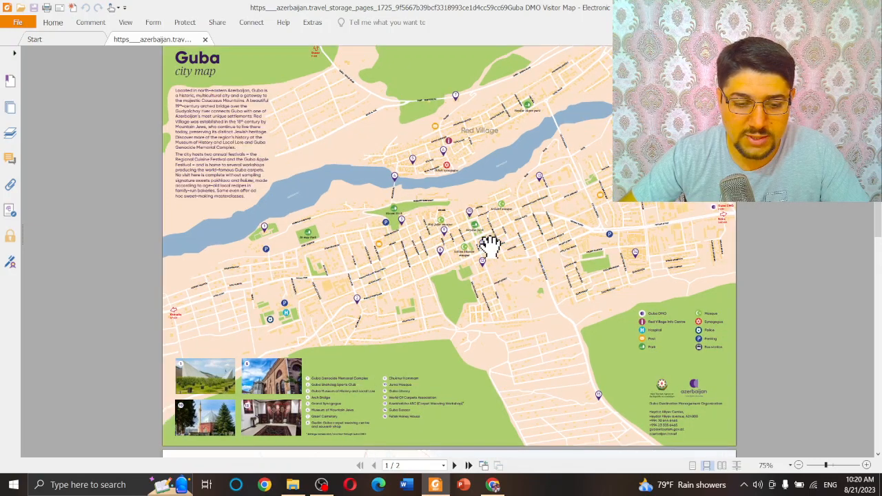
scroll(410, 228, up, 1)
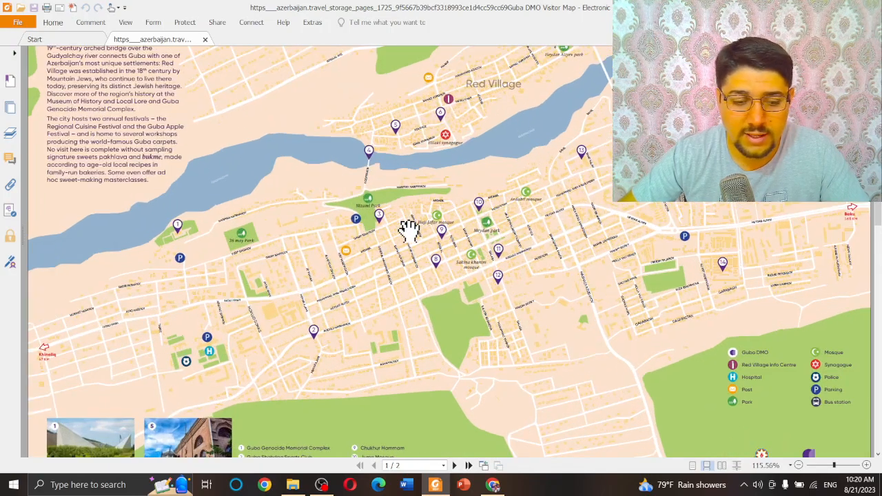
scroll(409, 221, up, 1)
scroll(448, 248, up, 1)
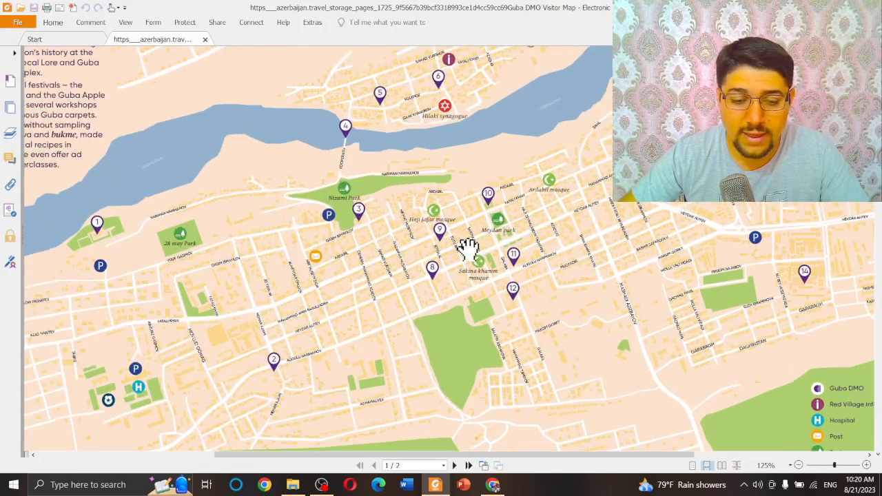
scroll(462, 242, up, 1)
scroll(469, 238, up, 1)
scroll(468, 238, up, 1)
scroll(469, 238, up, 1)
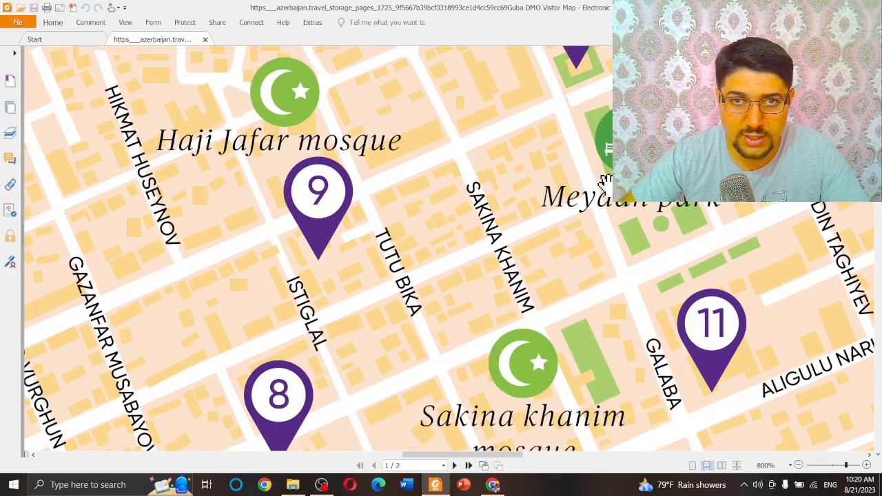
scroll(600, 186, down, 1)
scroll(586, 186, down, 1)
scroll(578, 185, down, 2)
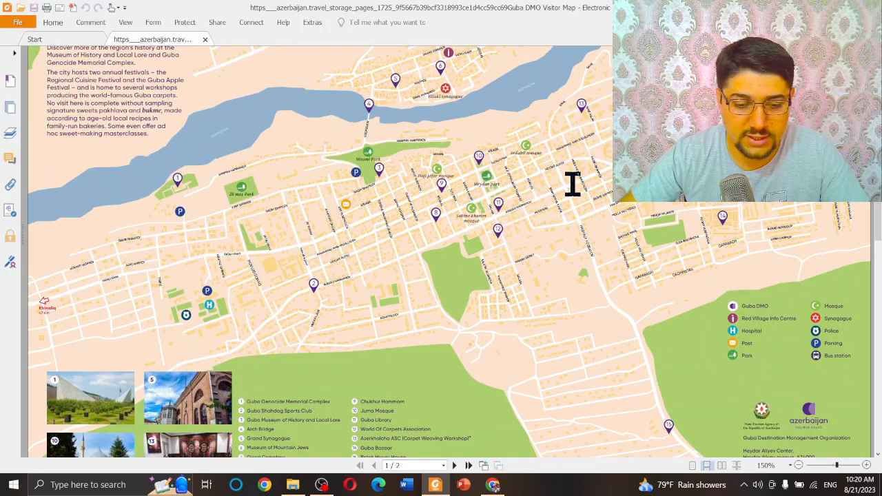
scroll(503, 117, down, 1)
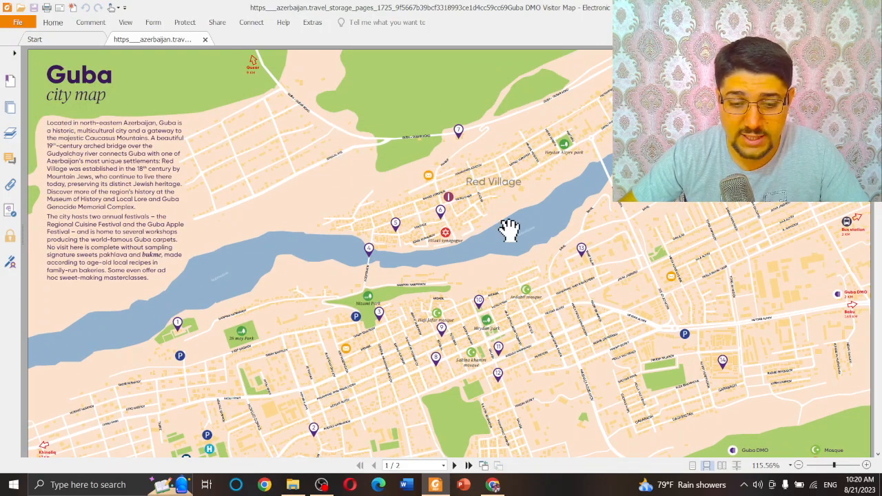
scroll(538, 296, down, 3)
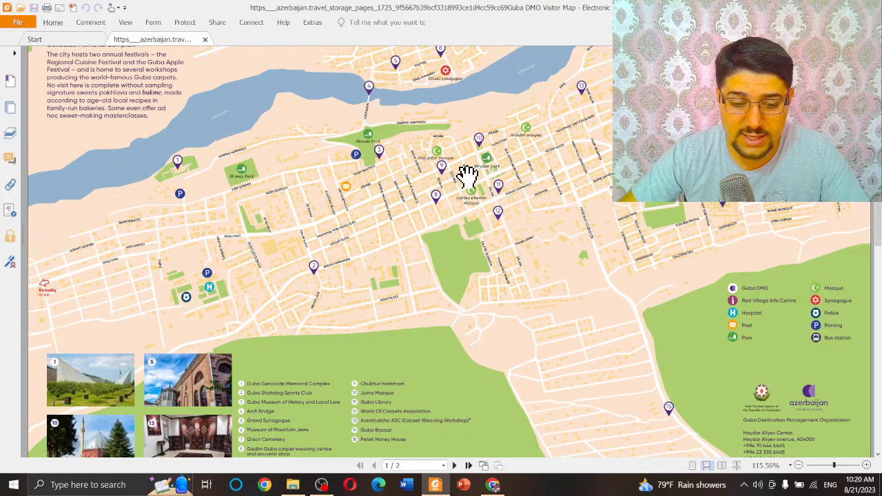
scroll(551, 375, down, 5)
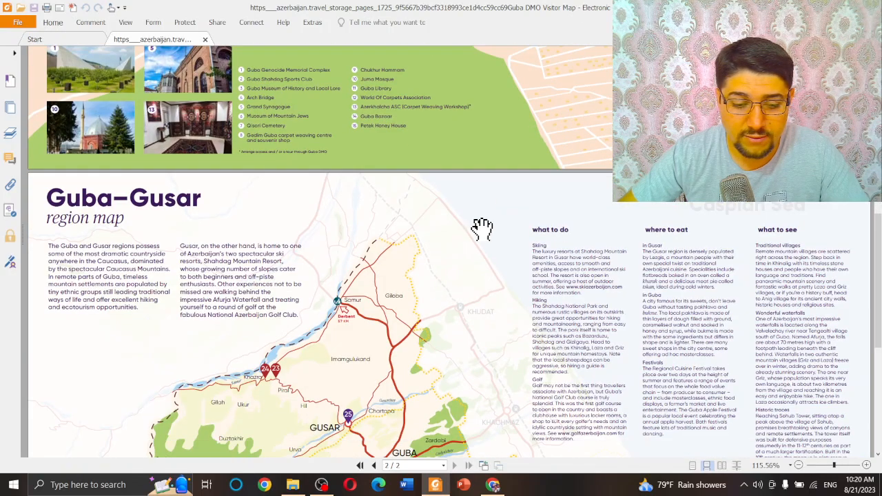
scroll(483, 227, down, 2)
scroll(482, 227, up, 5)
scroll(606, 276, up, 5)
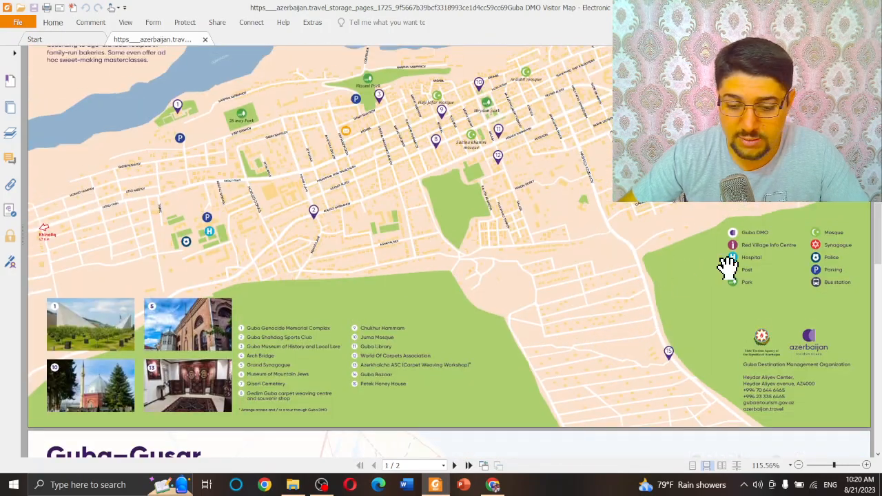
scroll(407, 331, down, 1)
Zoom in on the Guba city map before moving to the region map
key(ctrl+plus)
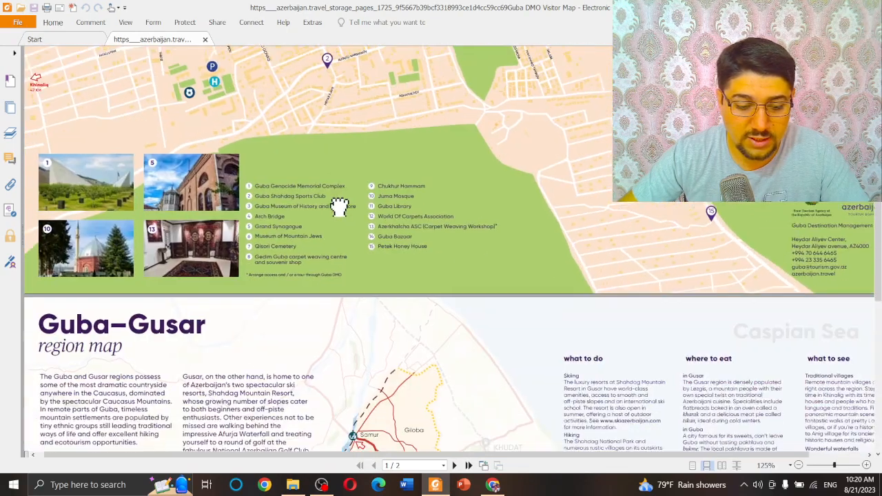
scroll(339, 206, up, 1)
scroll(344, 214, up, 1)
scroll(434, 214, up, 1)
scroll(447, 215, up, 1)
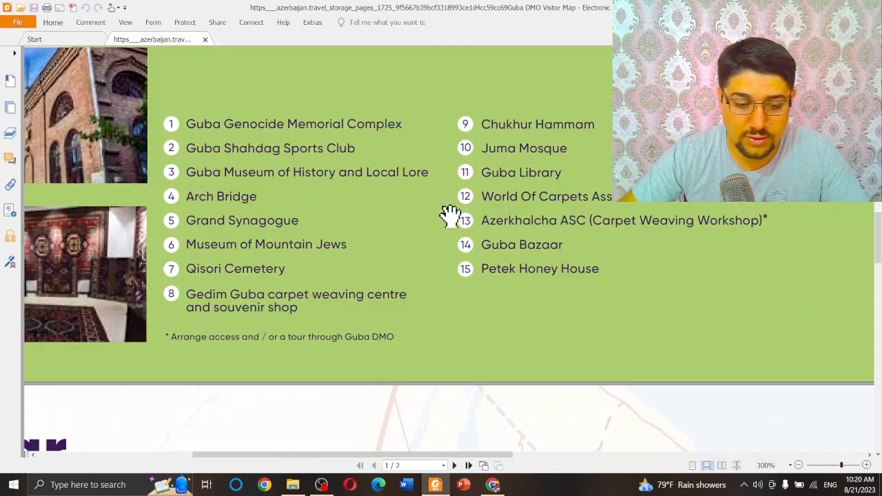
mouse_move(628, 259)
mouse_down()
mouse_move(551, 226)
mouse_move(572, 216)
mouse_move(341, 186)
mouse_move(500, 174)
mouse_move(645, 399)
mouse_up()
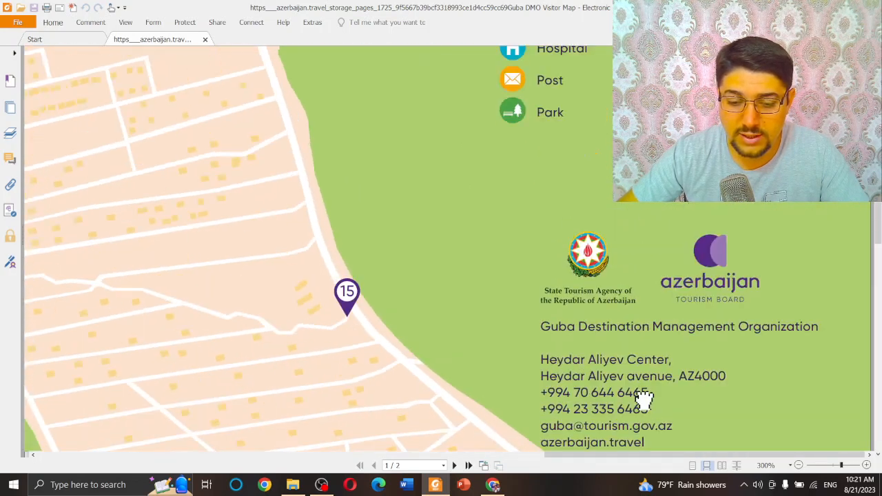
scroll(644, 400, up, 3)
scroll(610, 275, up, 1)
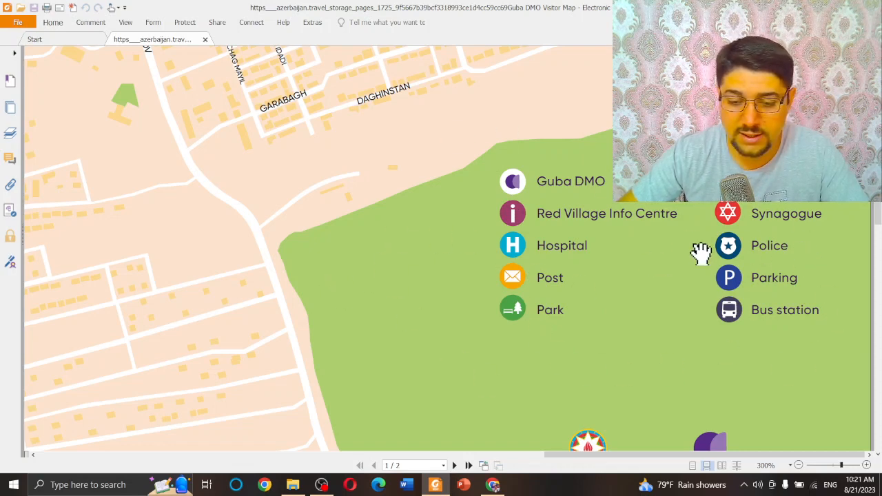
scroll(536, 262, down, 5)
scroll(387, 346, down, 5)
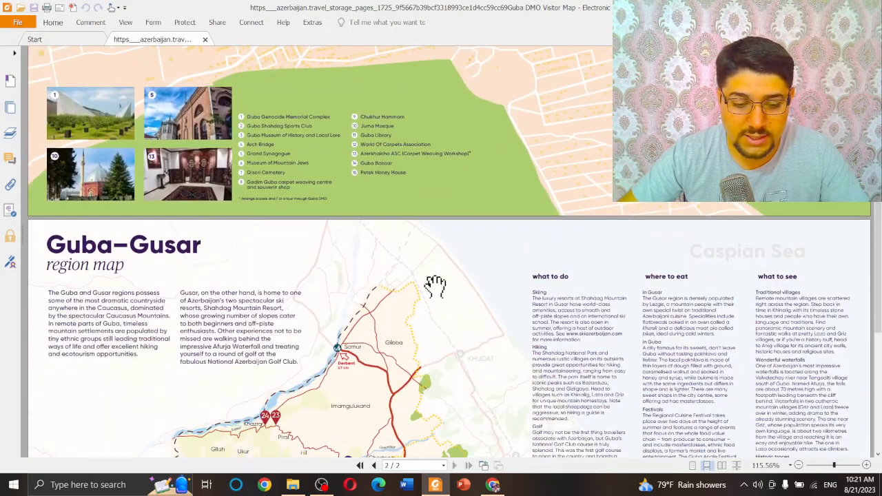
scroll(407, 275, down, 5)
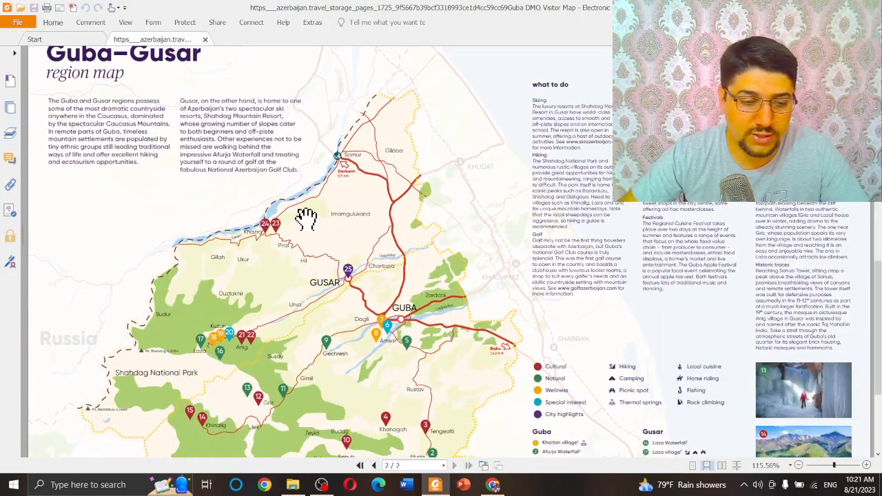
scroll(305, 217, down, 3)
scroll(483, 207, up, 5)
scroll(498, 265, up, 5)
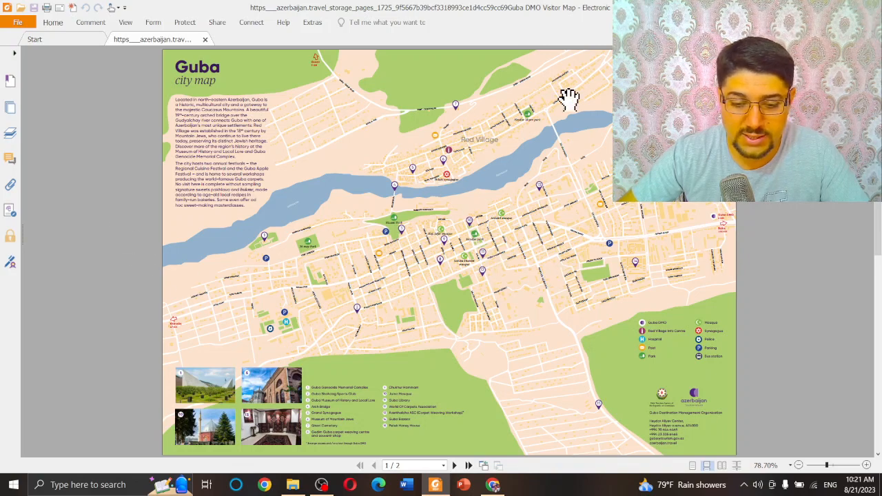
scroll(399, 338, down, 5)
scroll(421, 145, down, 5)
scroll(392, 235, down, 3)
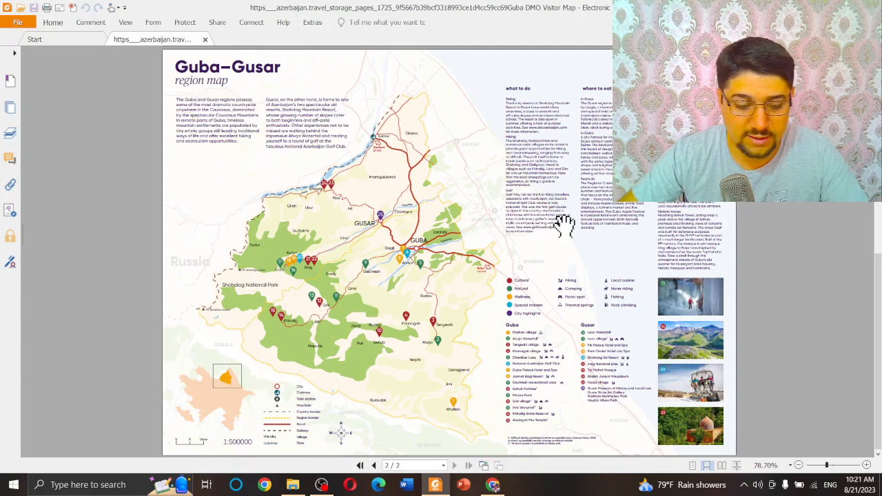
scroll(297, 241, up, 2)
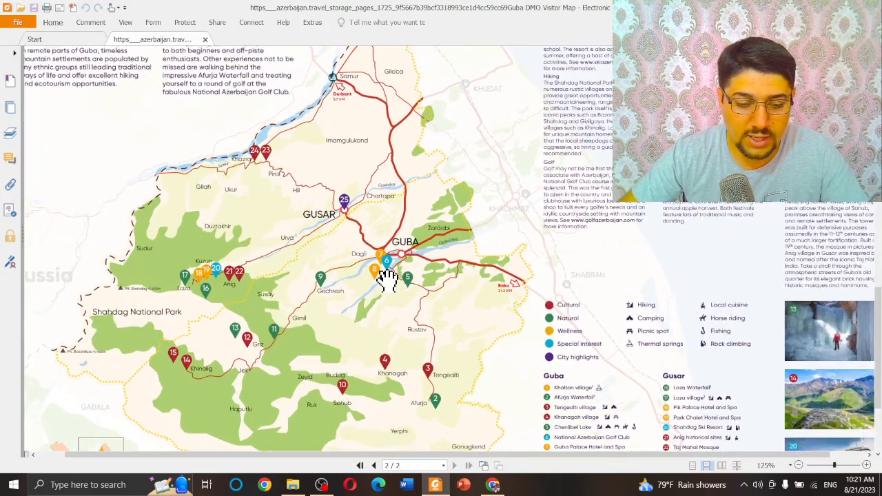
scroll(342, 288, up, 2)
Pan the Guba–Gusar region map to bring the Guba and Gusar places lists into view
drag(207, 297, 283, 220)
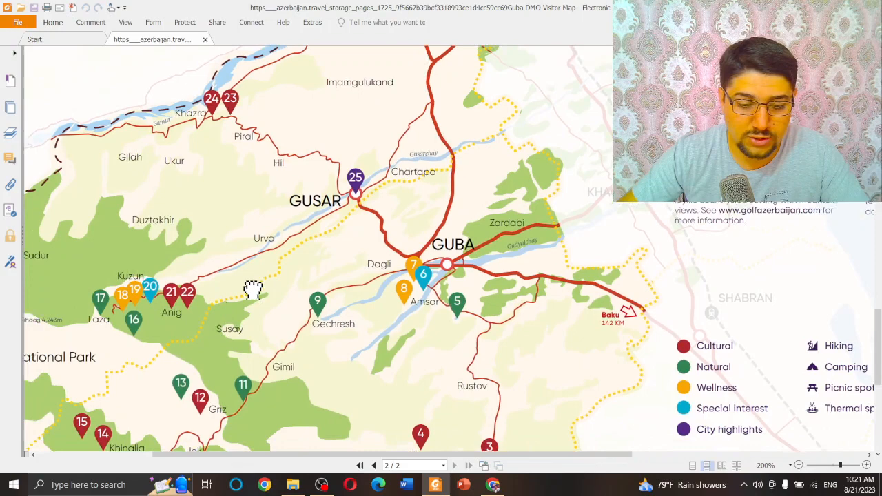
scroll(386, 275, down, 5)
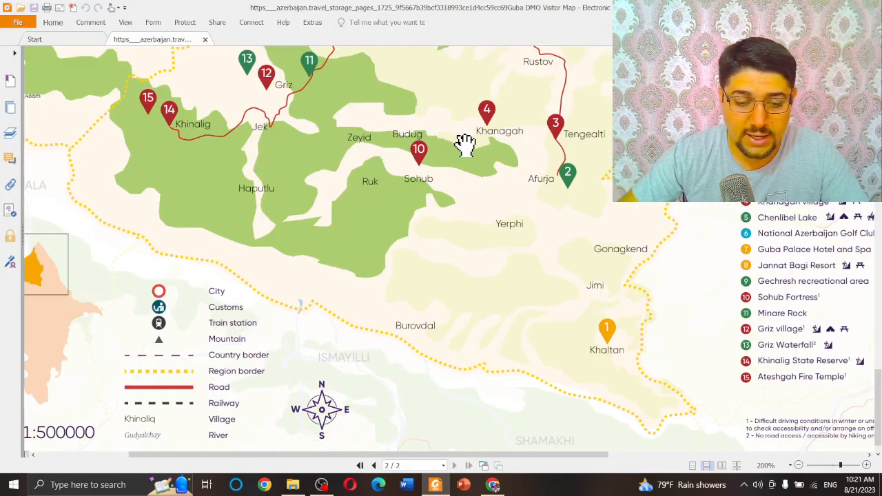
scroll(434, 163, down, 1)
drag(710, 251, 530, 248)
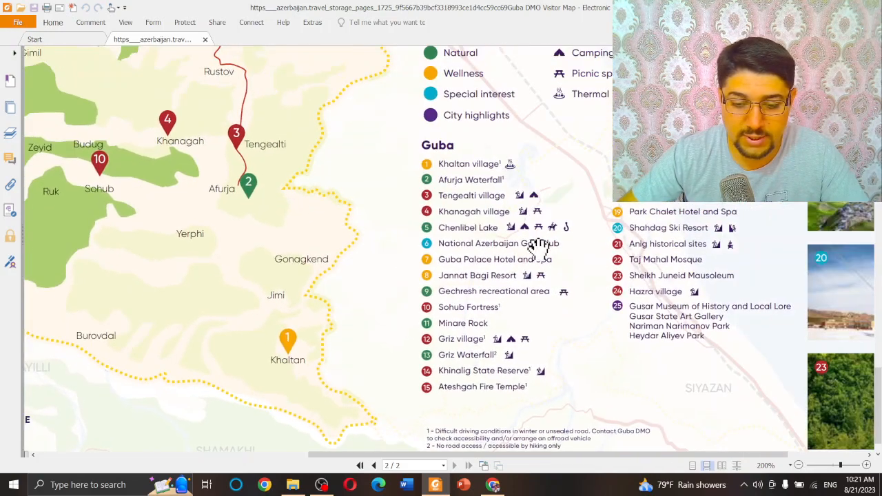
drag(606, 235, 482, 297)
drag(586, 135, 573, 192)
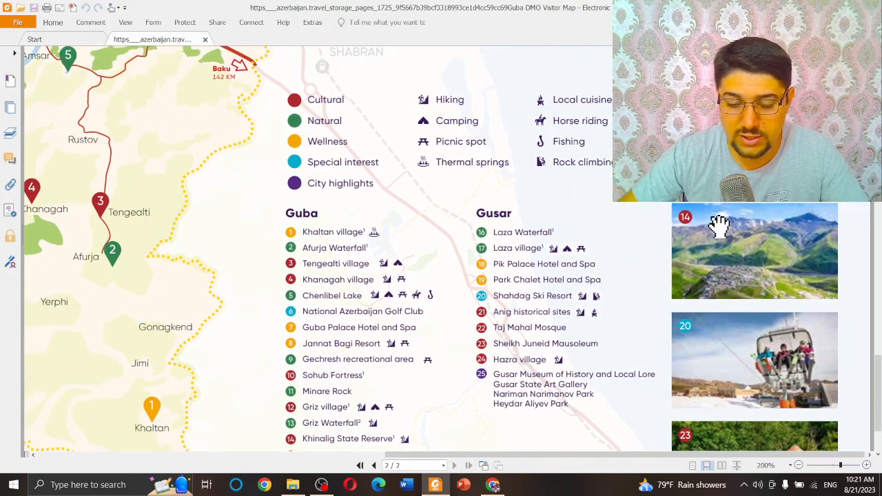
scroll(622, 210, down, 2)
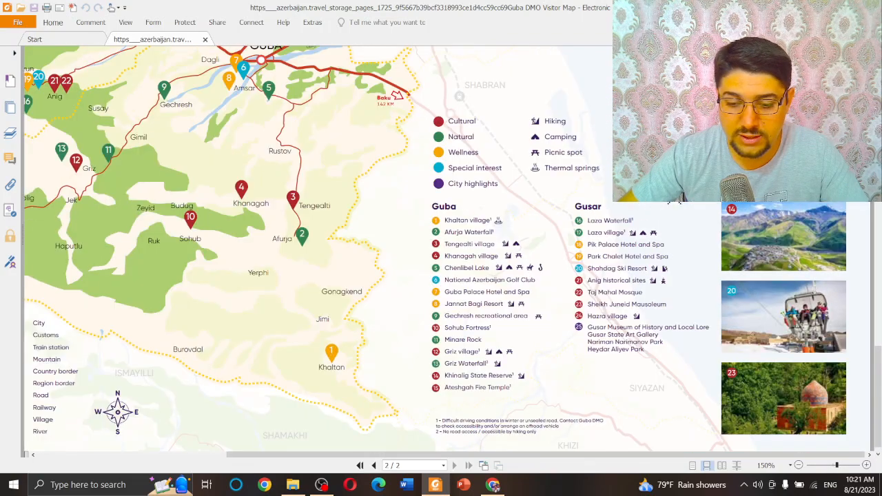
scroll(672, 204, up, 1)
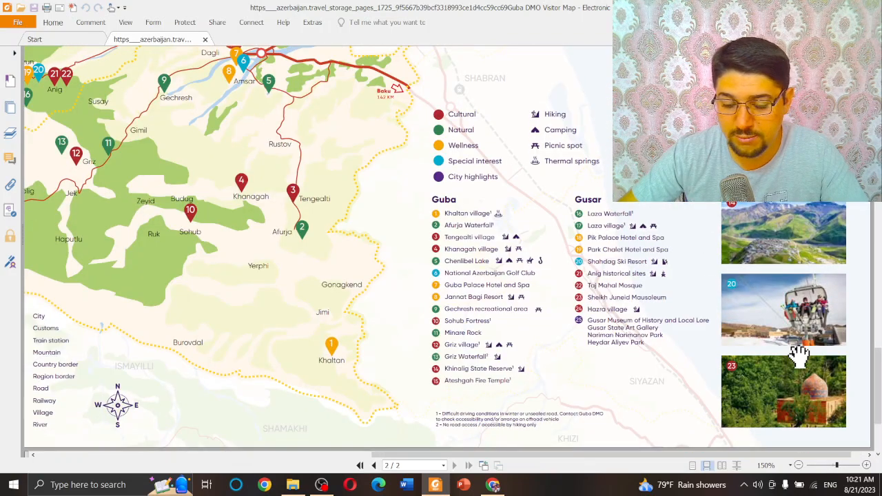
scroll(797, 350, up, 2)
scroll(797, 350, up, 2)
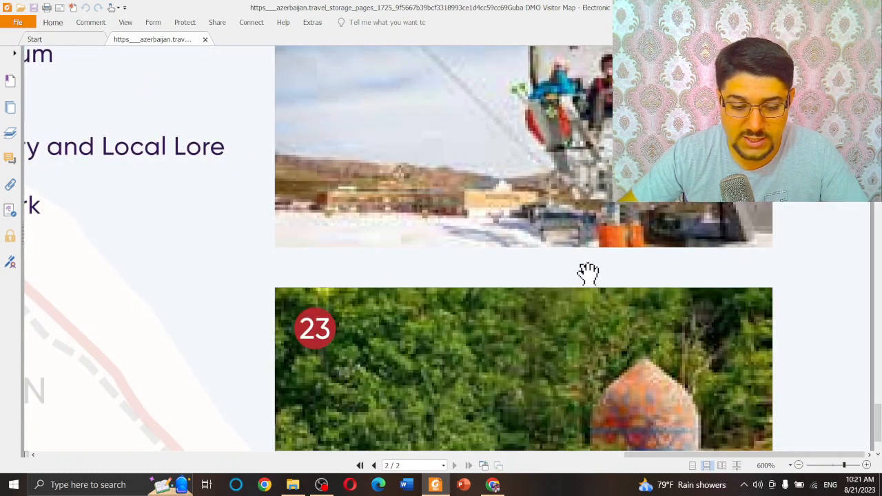
scroll(585, 274, down, 2)
scroll(675, 364, up, 1)
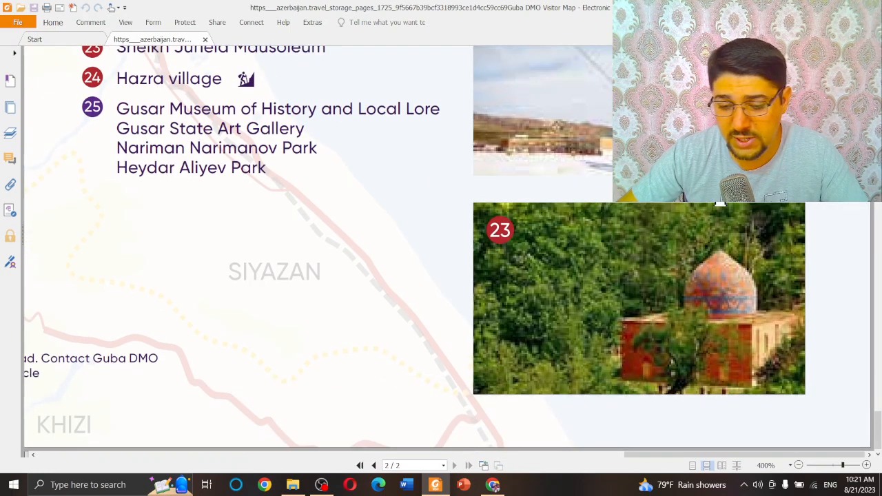
scroll(779, 303, up, 3)
scroll(689, 261, up, 2)
scroll(679, 234, up, 3)
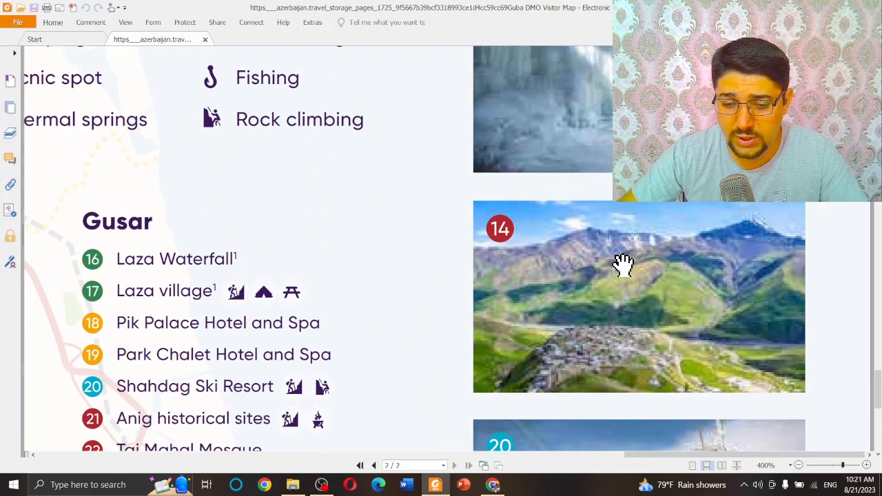
scroll(579, 289, up, 2)
scroll(620, 241, down, 1)
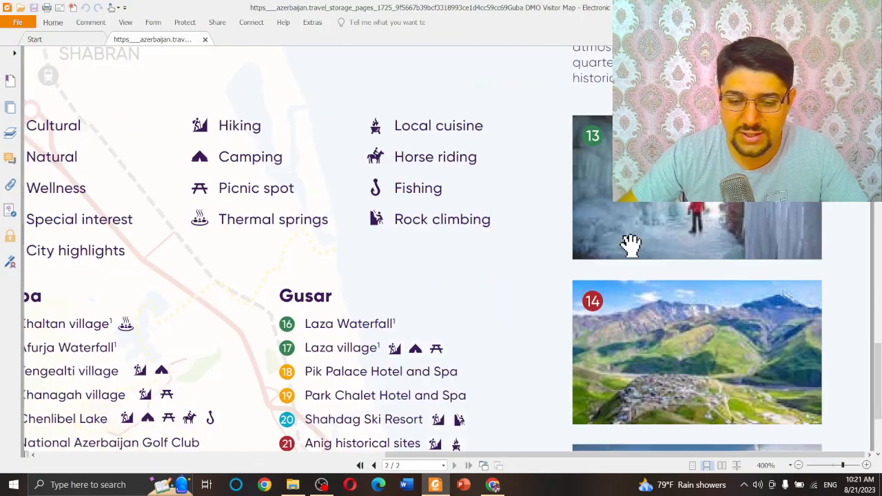
scroll(648, 238, down, 1)
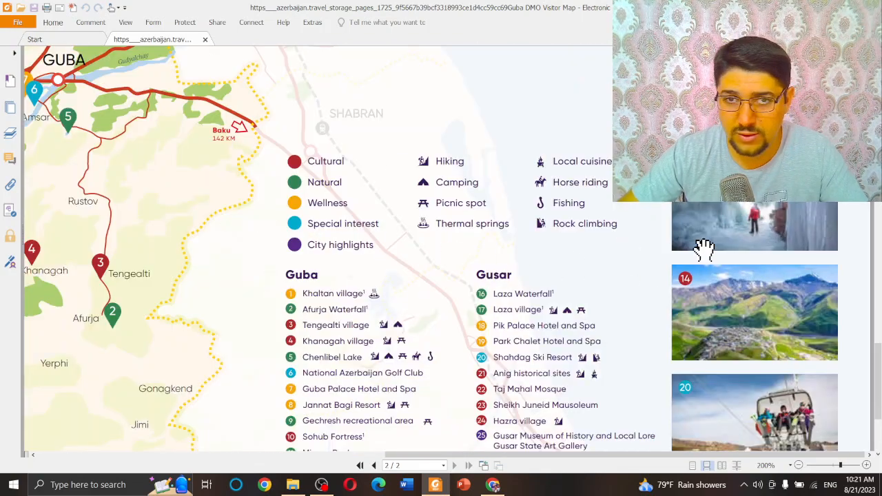
ctrl+scroll(400, 219, down, 1)
ctrl+scroll(386, 228, down, 1)
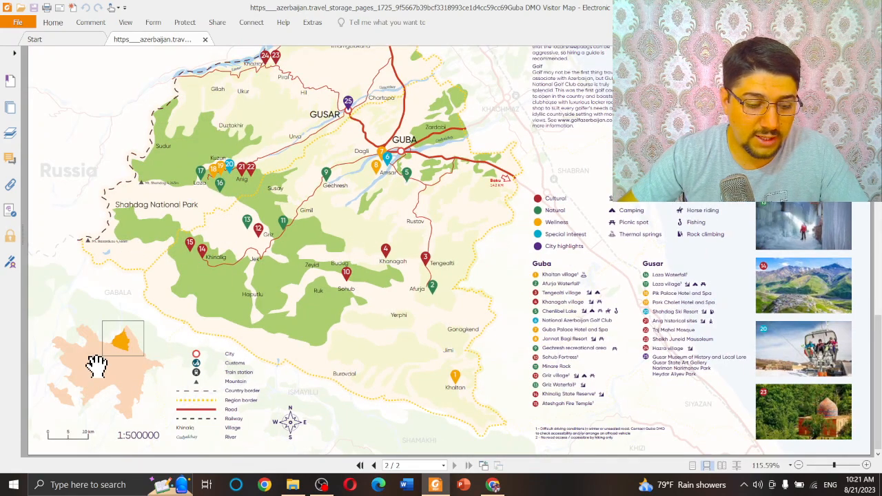
ctrl+scroll(96, 361, up, 1)
ctrl+scroll(97, 362, up, 1)
ctrl+scroll(96, 362, up, 1)
scroll(255, 186, down, 1)
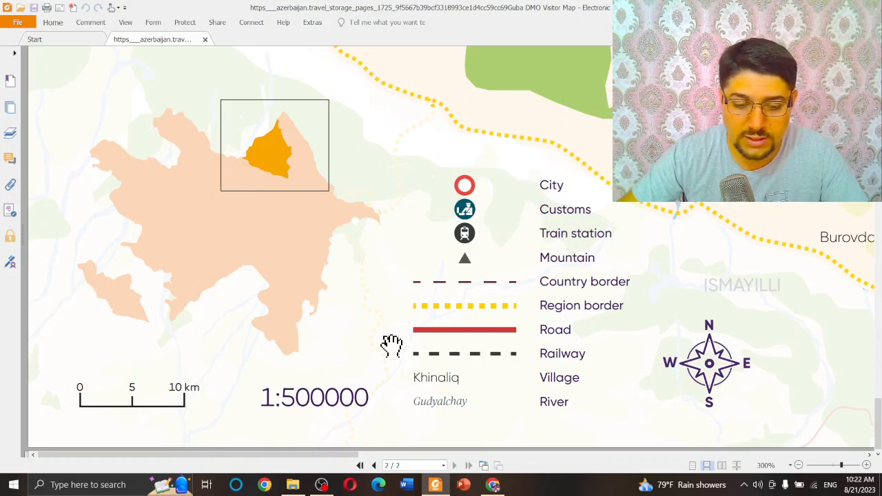
ctrl+scroll(566, 264, down, 3)
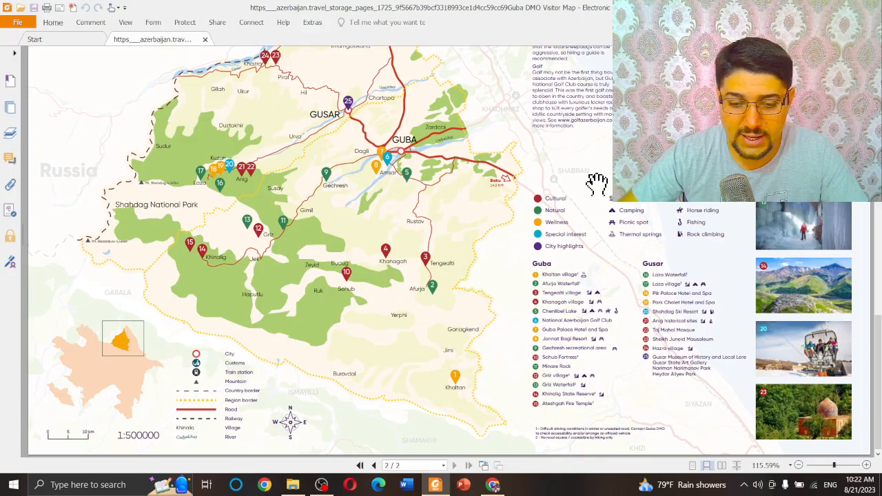
ctrl+scroll(594, 183, down, 2)
ctrl+scroll(587, 339, up, 2)
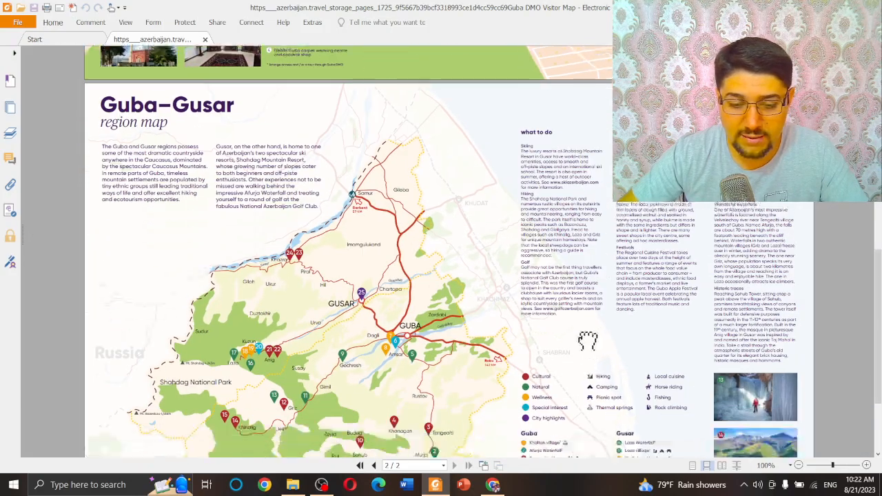
scroll(587, 340, down, 2)
scroll(598, 231, up, 4)
scroll(482, 275, up, 3)
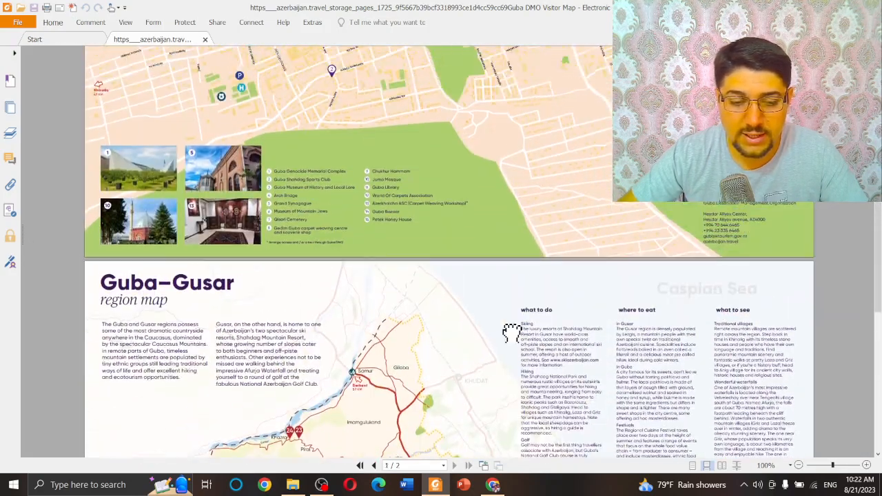
scroll(455, 207, up, 3)
scroll(456, 162, up, 2)
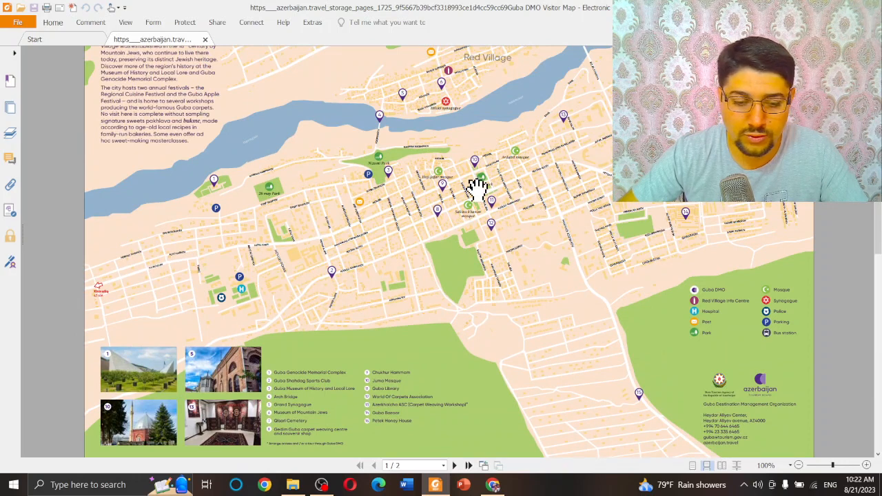
Select and clear map labels on the city map, then nudge the page downward
drag(541, 172, 483, 290)
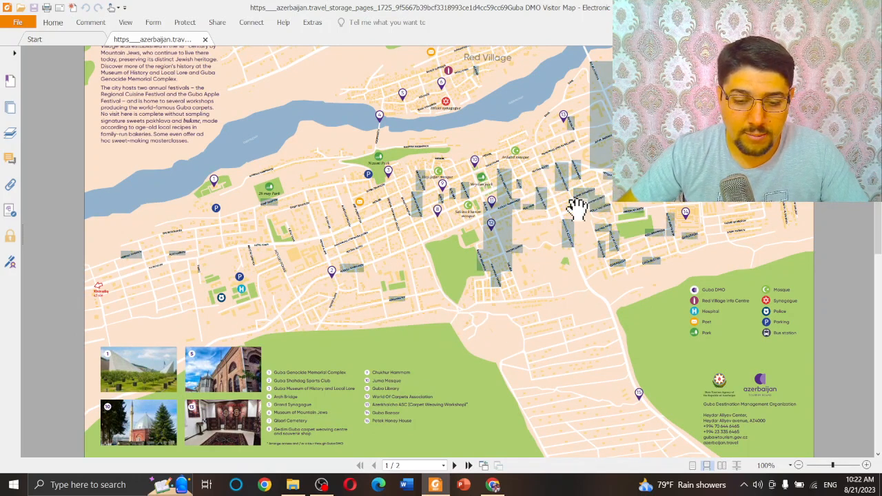
click(541, 308)
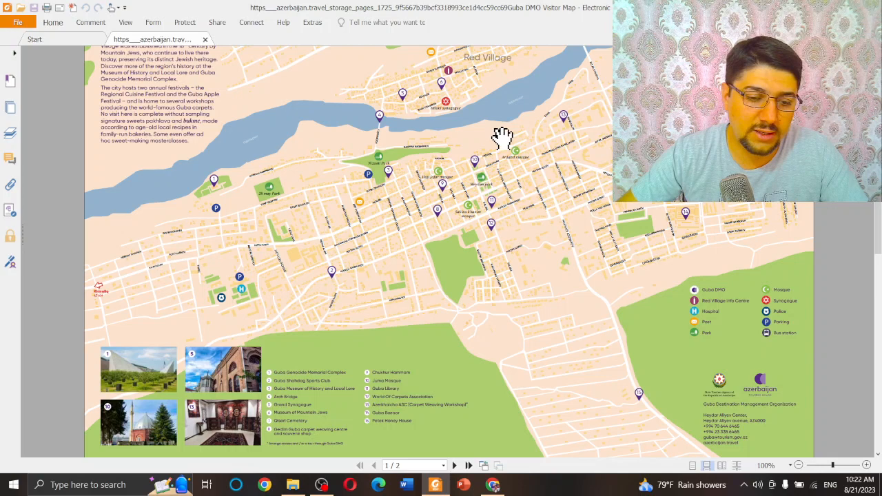
scroll(506, 127, up, 3)
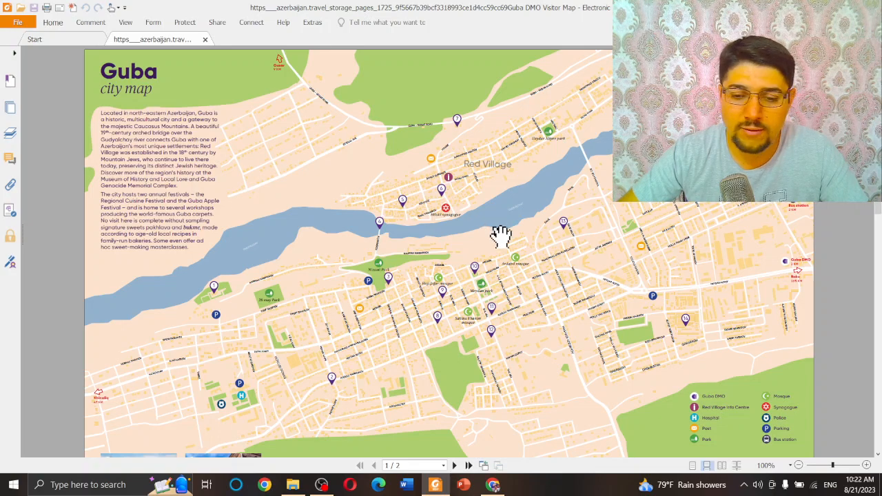
ctrl+scroll(501, 241, down, 1)
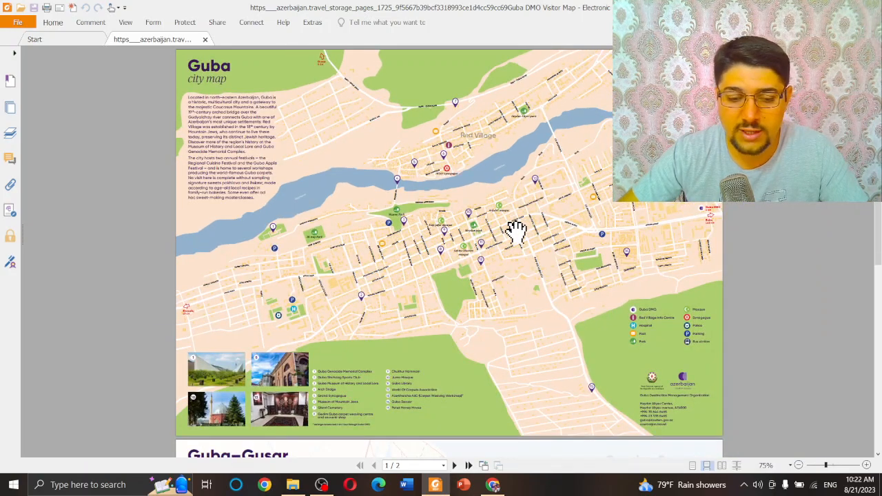
ctrl+scroll(517, 221, up, 1)
drag(529, 224, 526, 235)
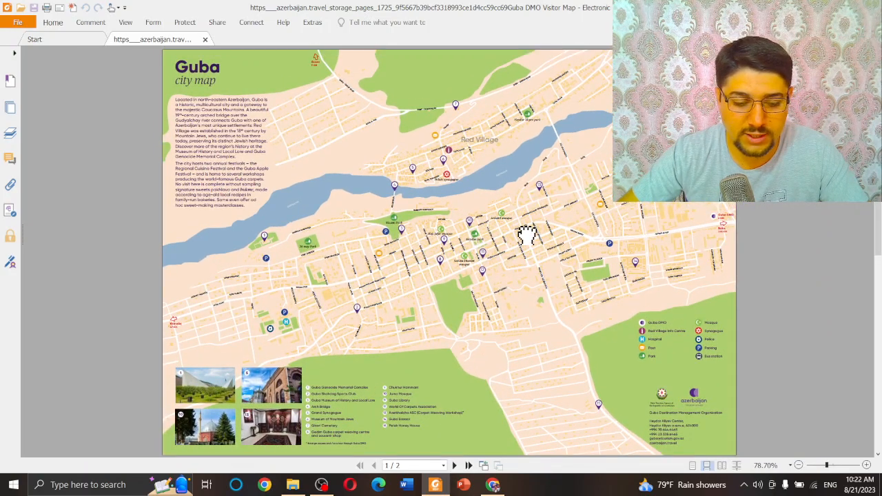